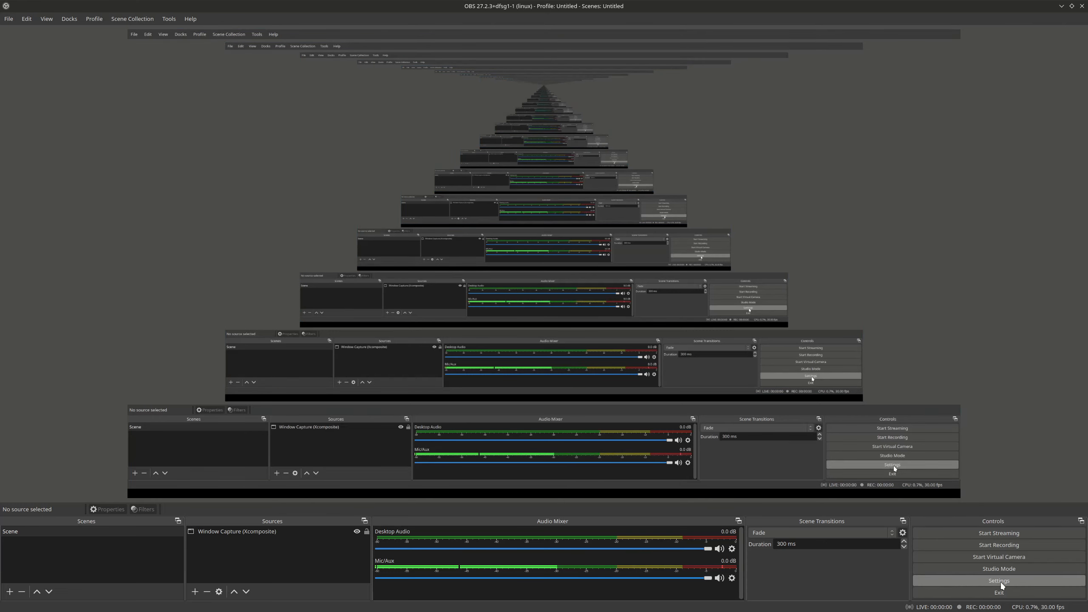
Step: Open the settings, review the video resolutions and set the output mode to Advanced
left_click(1000, 581)
left_click_drag(500, 137, 457, 129)
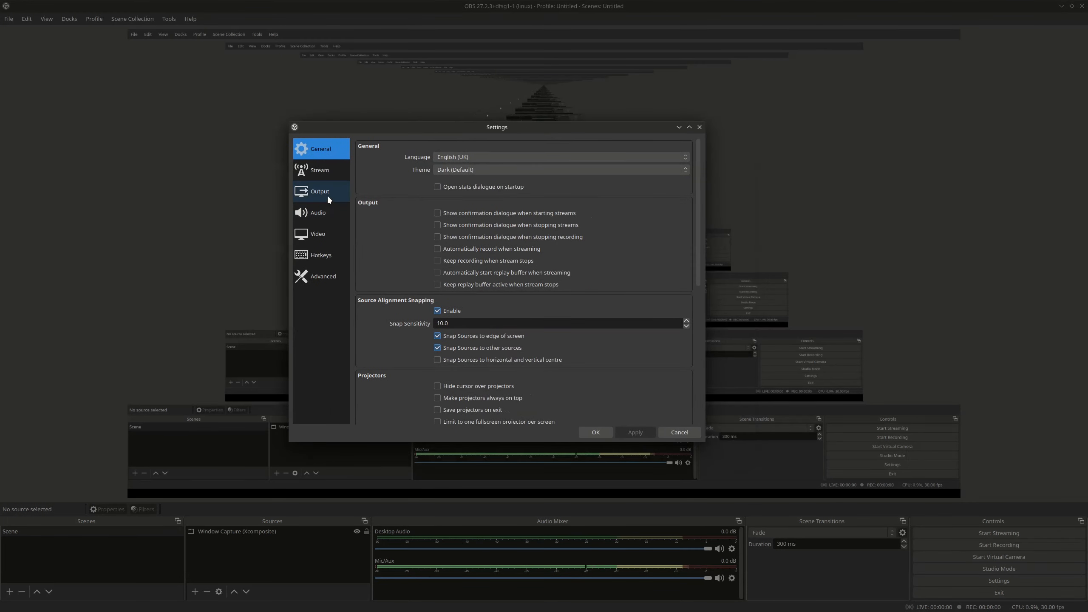
left_click(325, 233)
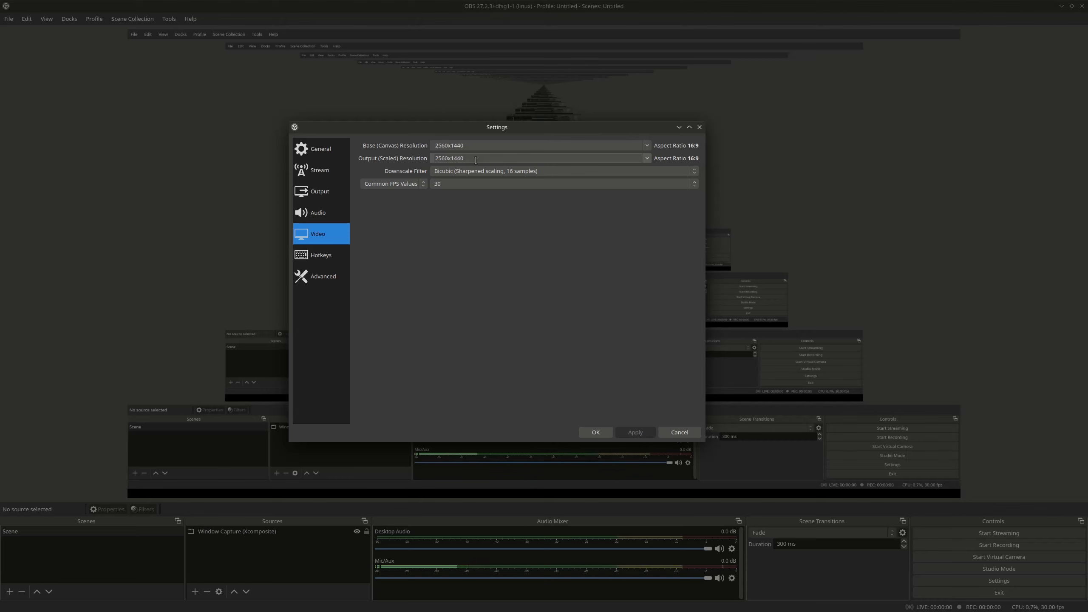
left_click(319, 196)
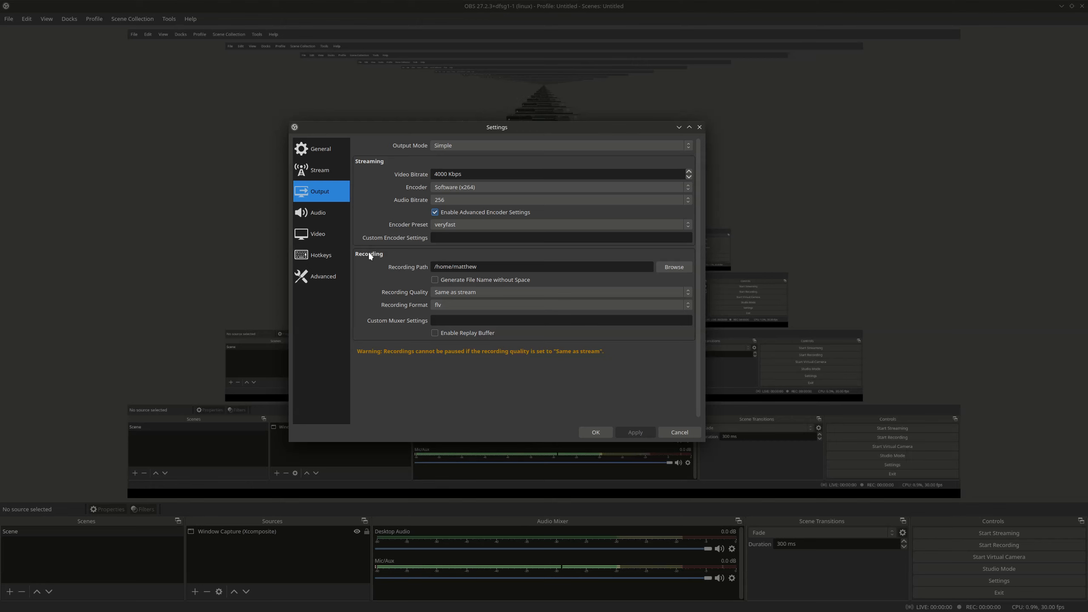
left_click(514, 147)
left_click(508, 167)
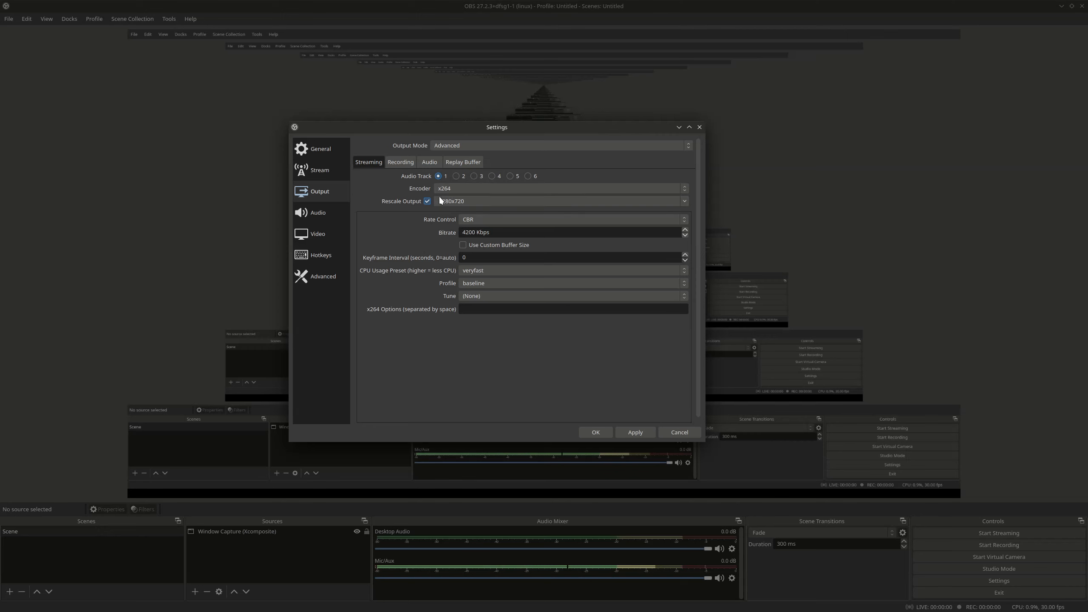
Step: Try rescaling the streaming output to 1024x576 and return it to 1280x720
left_click(427, 201)
left_click(428, 201)
left_click(685, 201)
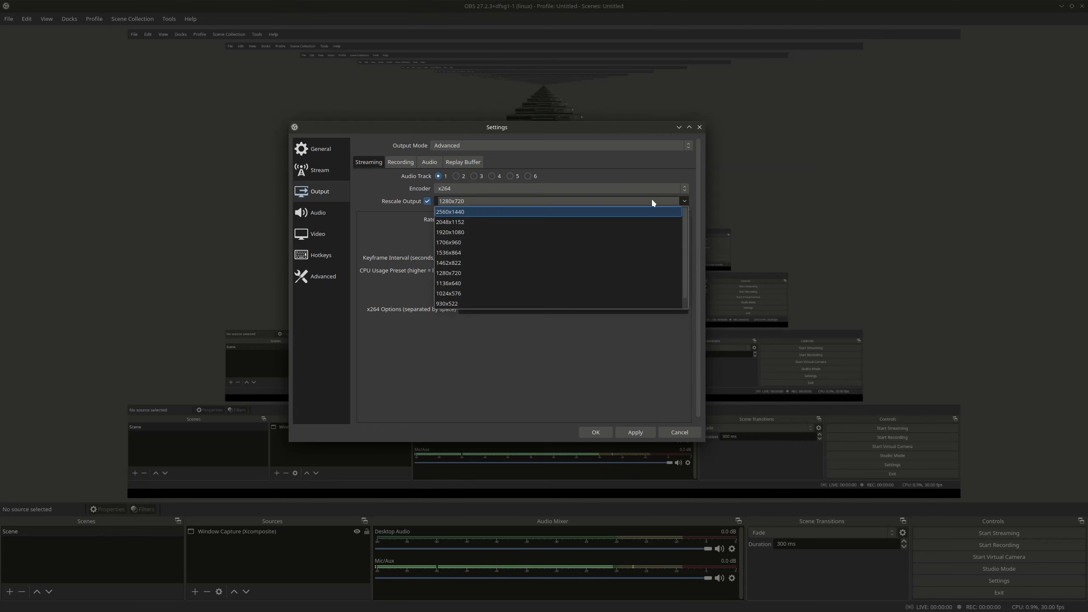
left_click(475, 292)
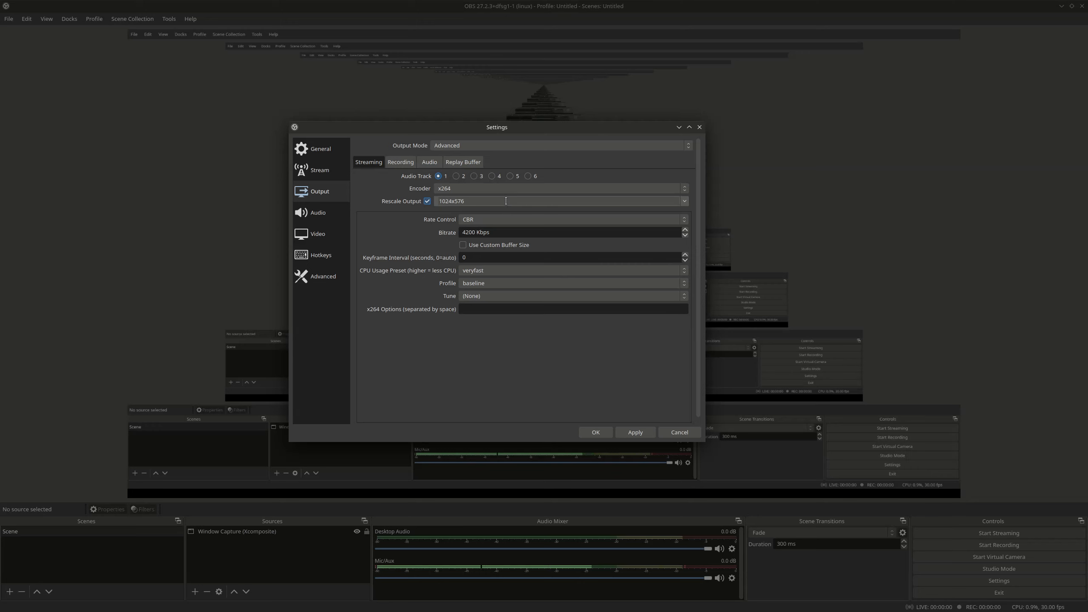
left_click(684, 201)
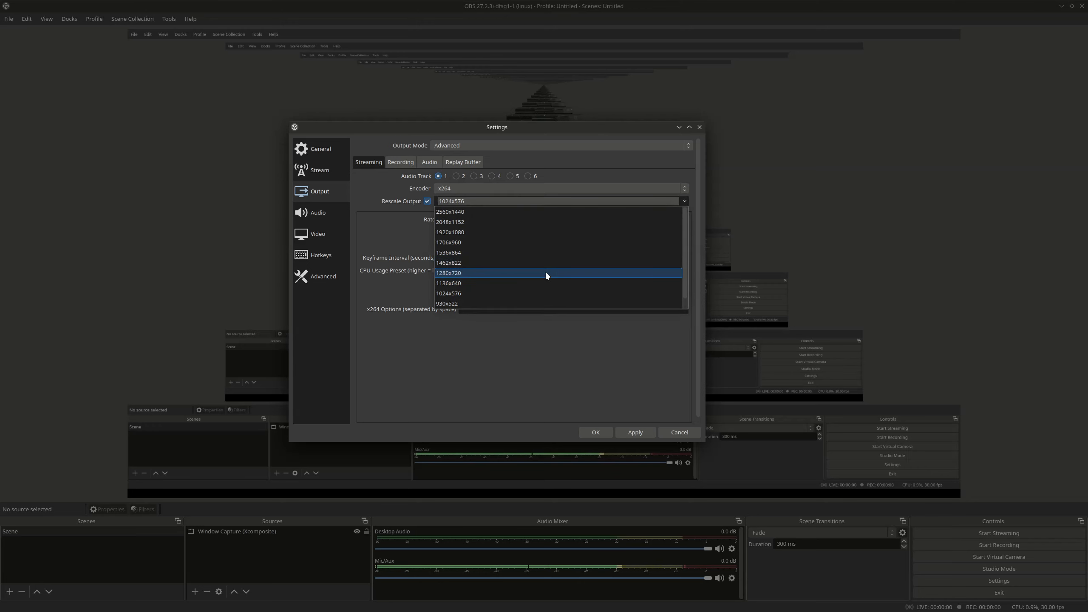
left_click(546, 273)
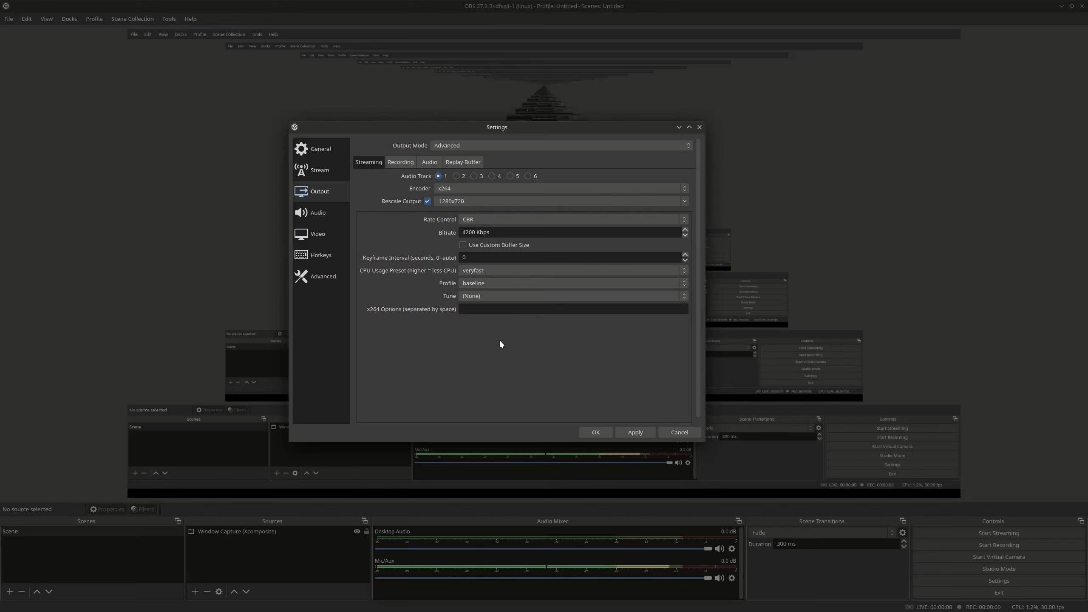
Step: Examine the recording output settings and the available scaled output resolutions in the video settings
left_click(401, 163)
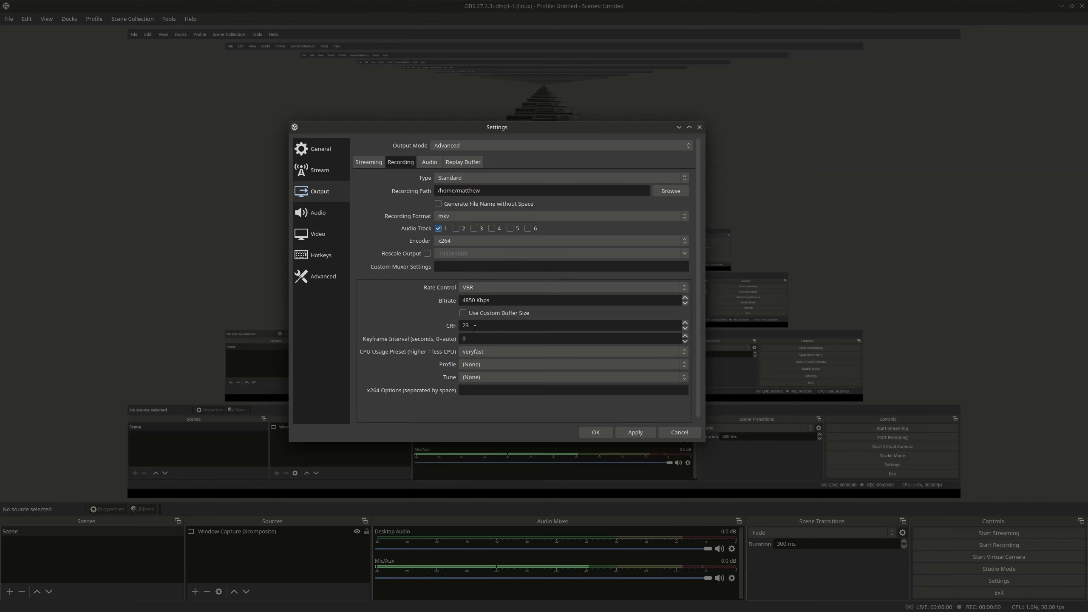
left_click(309, 233)
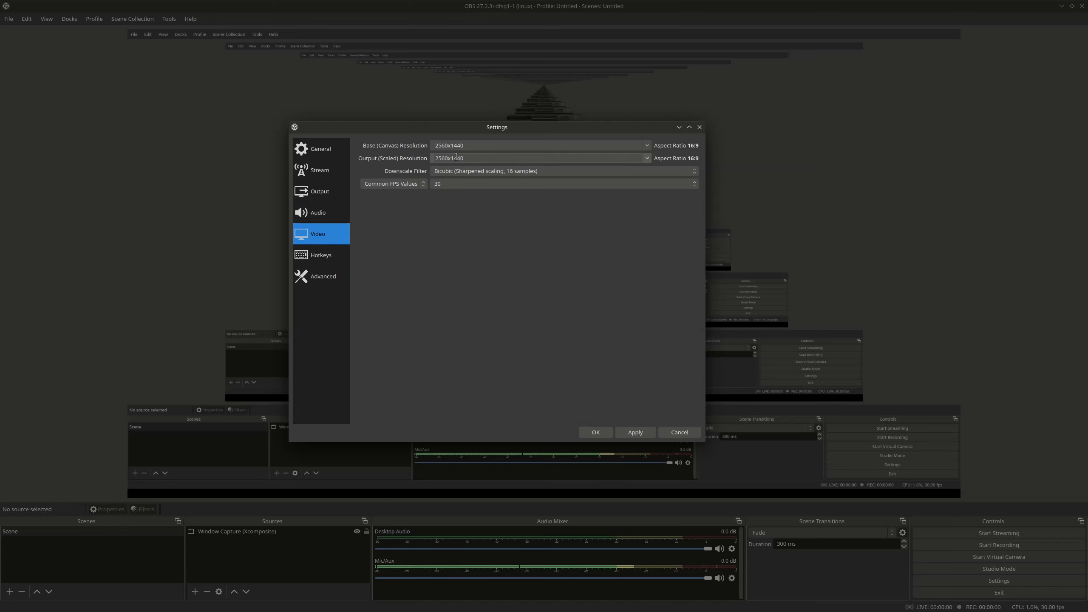
left_click(519, 159)
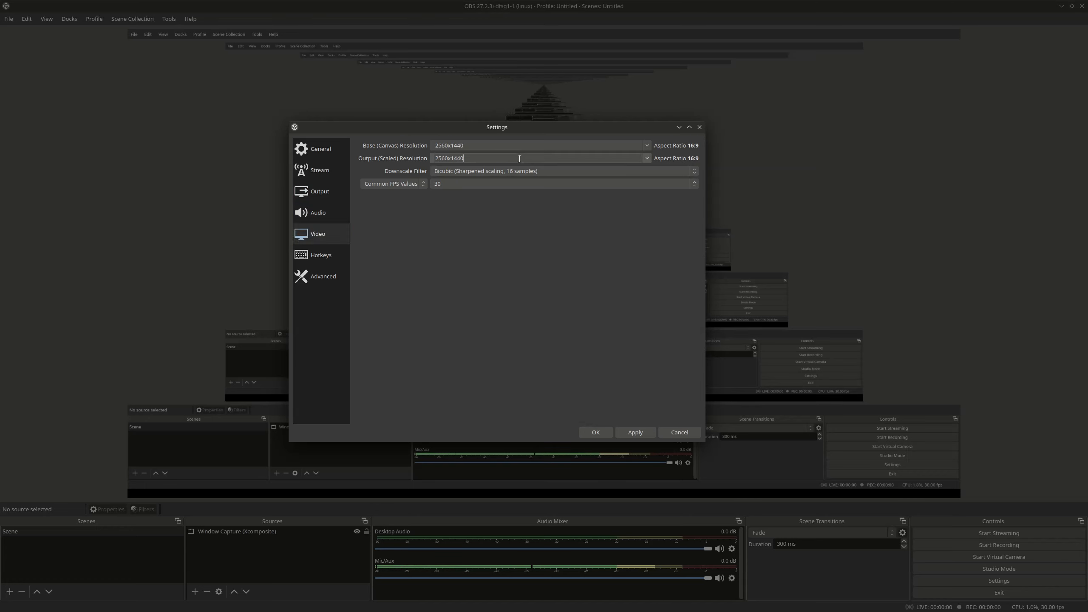
left_click(646, 157)
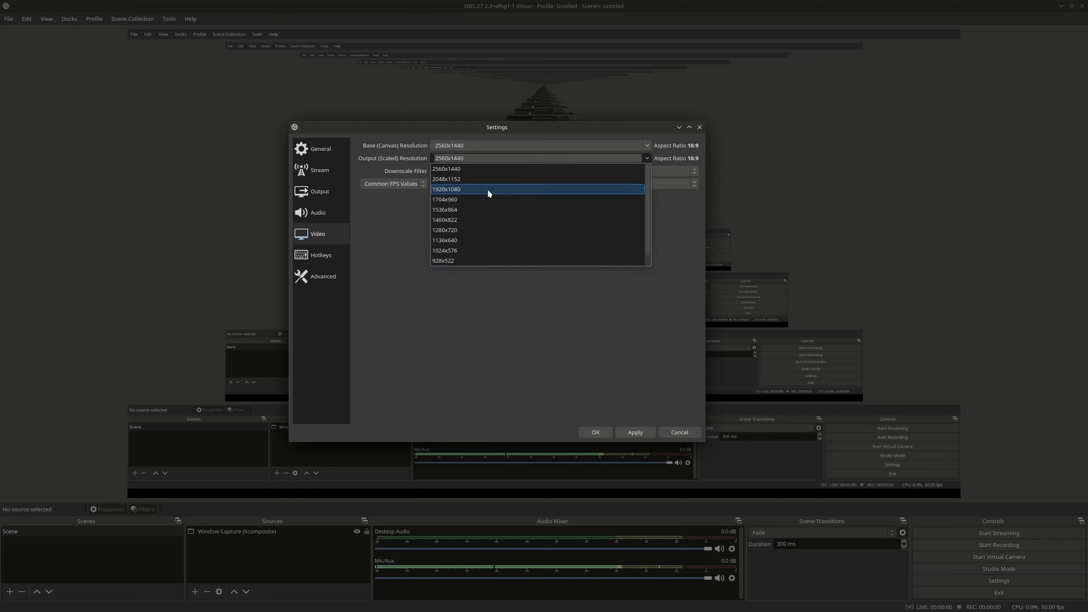
left_click(647, 158)
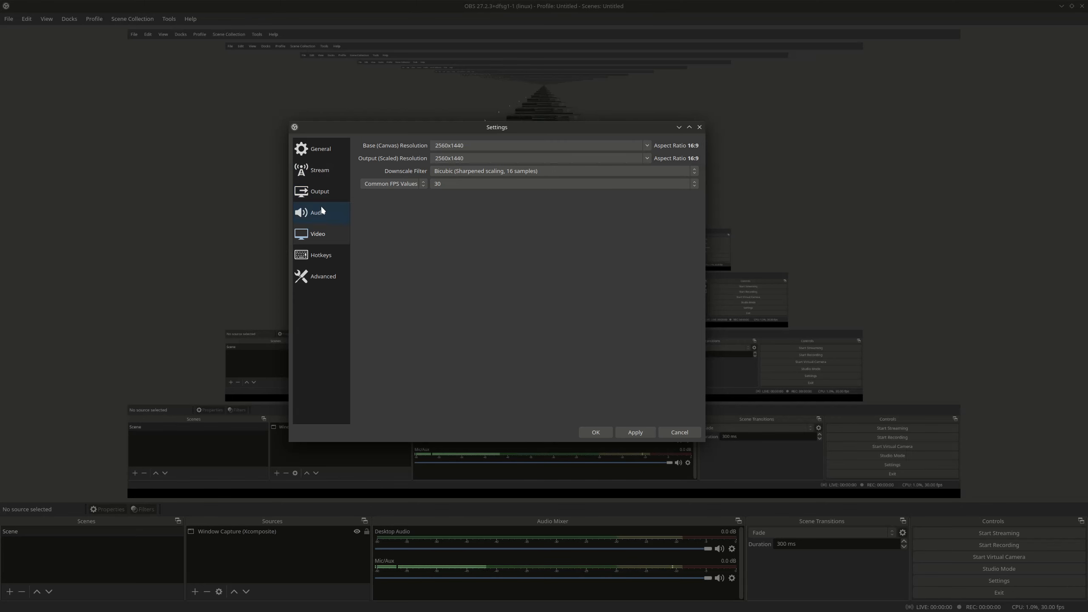
Step: Review the recording type choices and choose x264 as the recording encoder
left_click(328, 194)
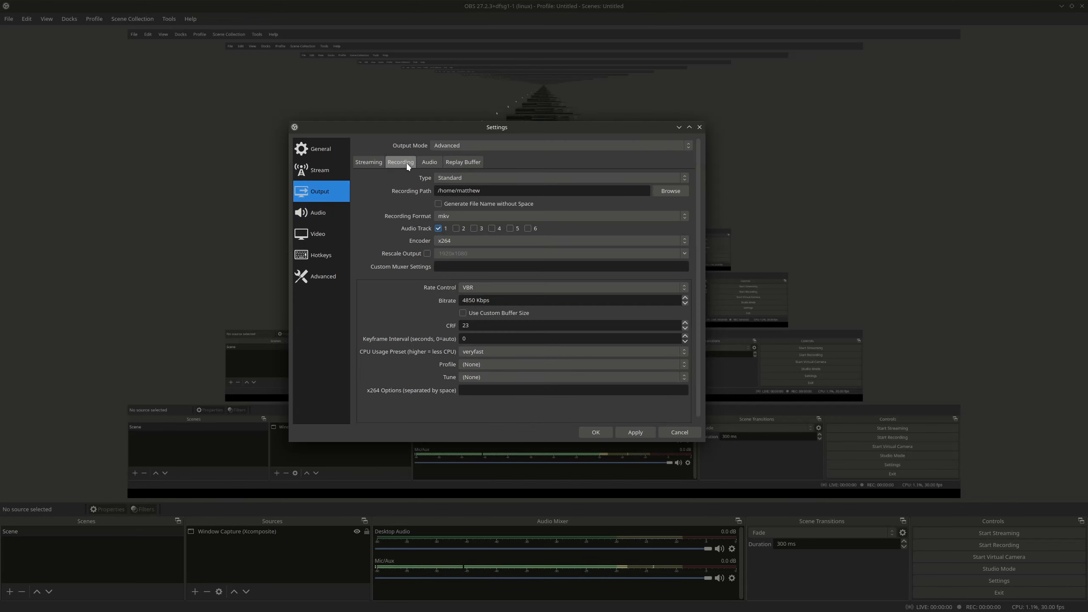
left_click(493, 178)
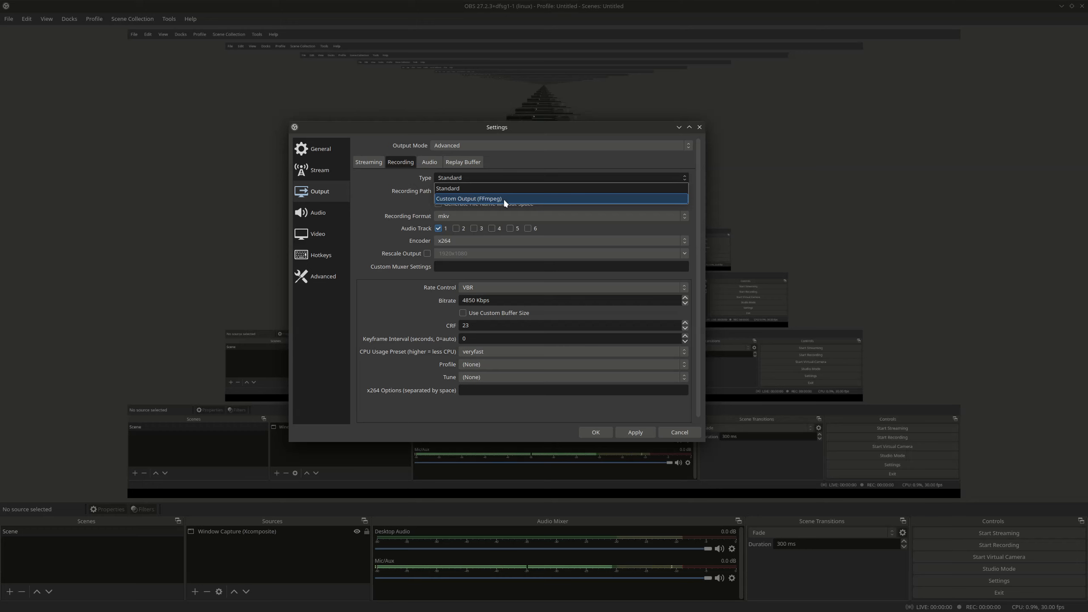
left_click(388, 202)
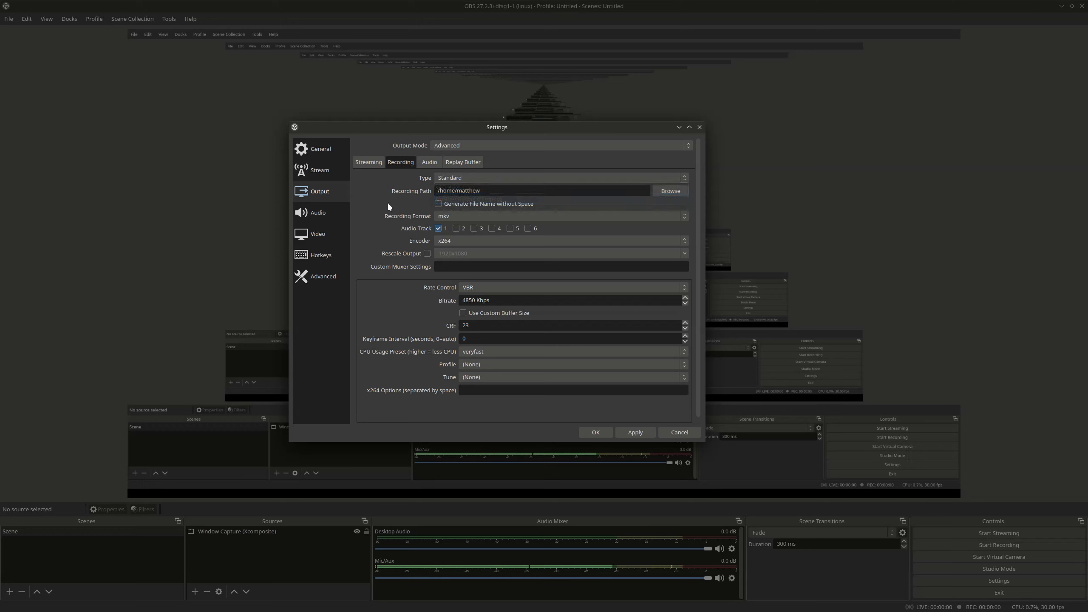
left_click(489, 241)
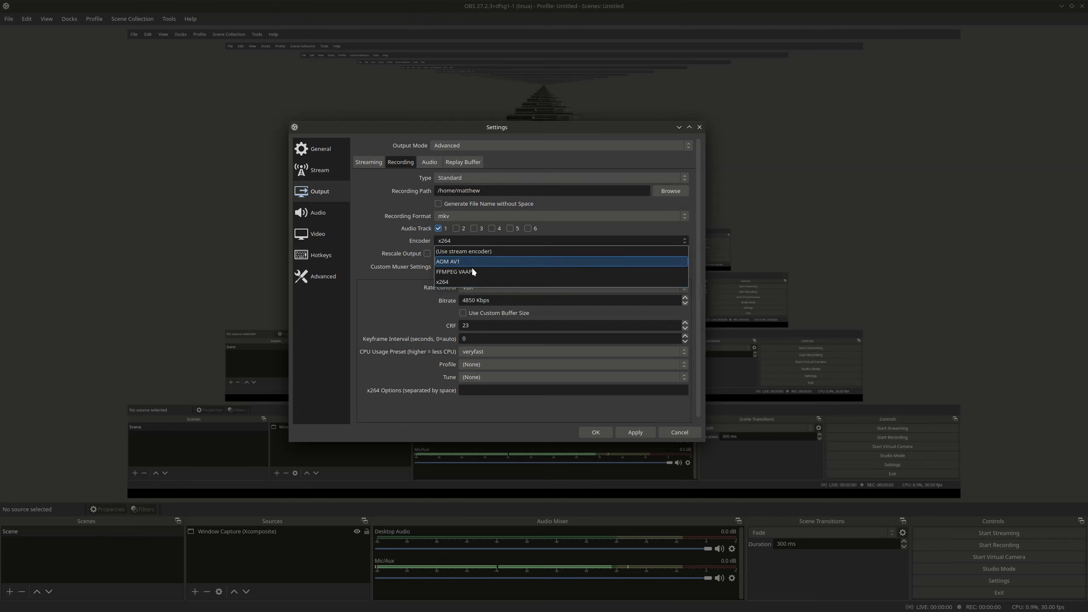
left_click(472, 282)
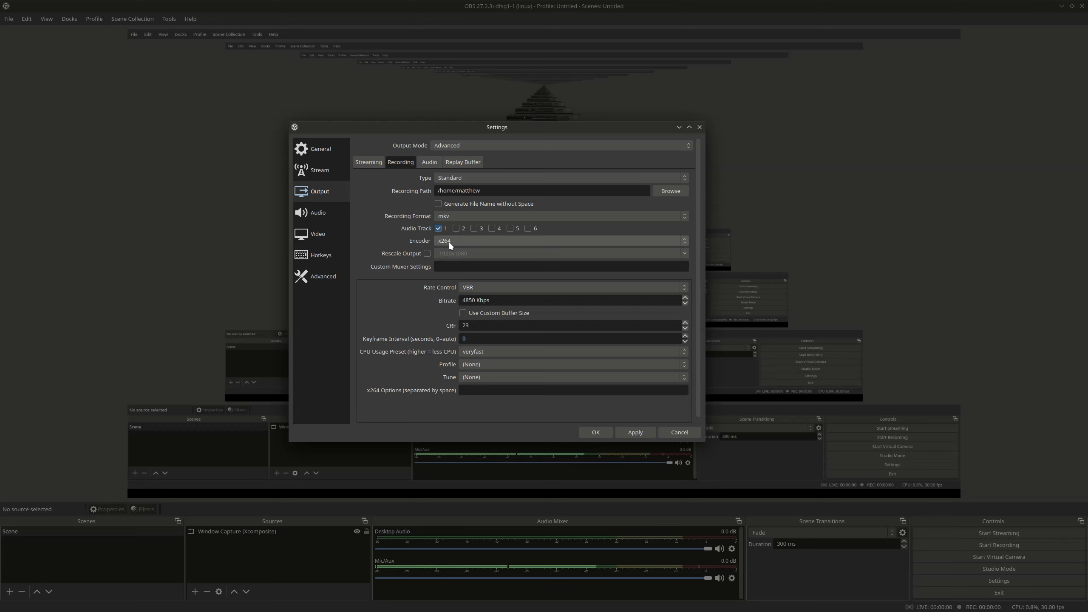
Step: Enable output rescaling for recordings and set its resolution to 2560x1440
left_click(427, 254)
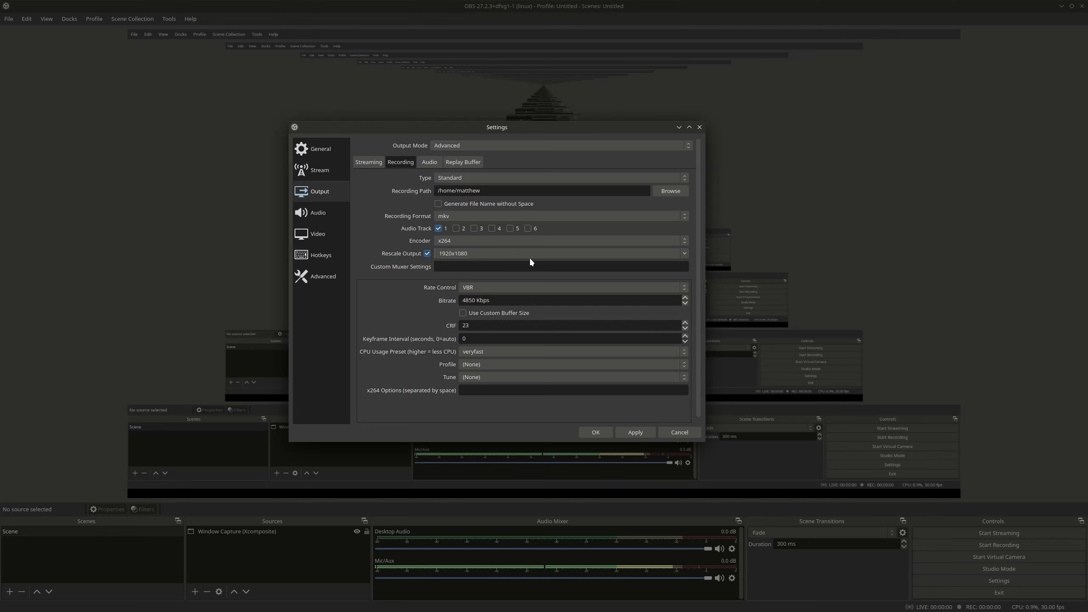
left_click(686, 253)
left_click(538, 286)
left_click(659, 254)
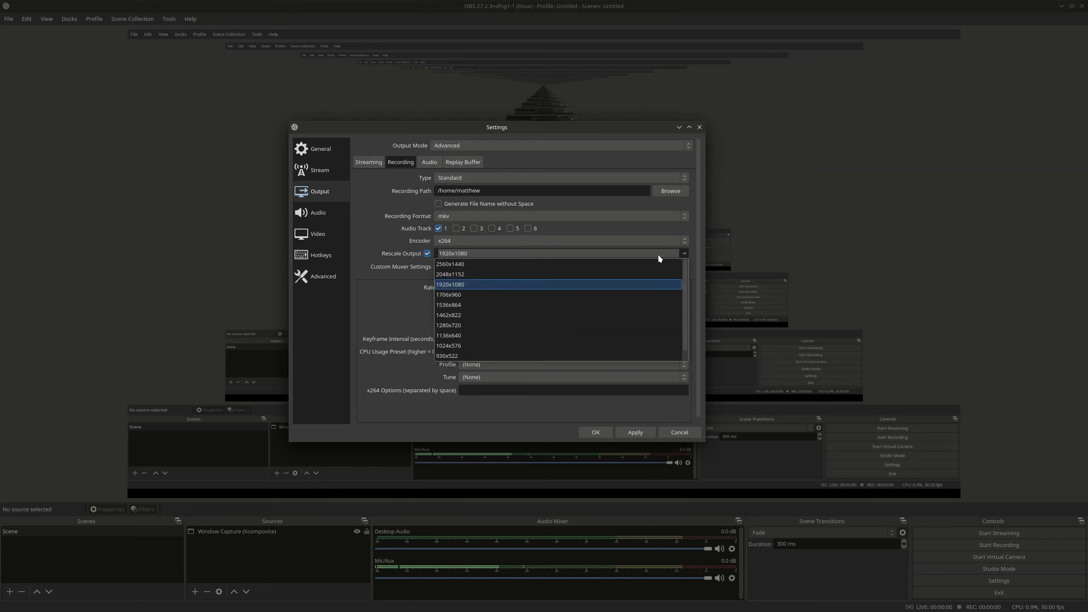
left_click(495, 264)
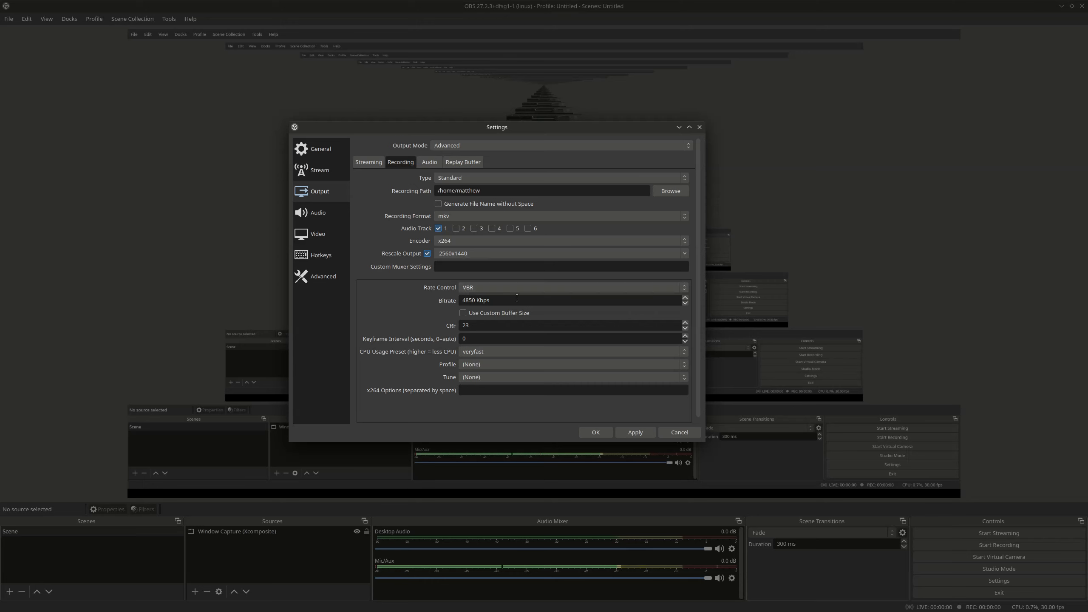
Step: Raise the recording bitrate slightly and save the settings
left_click(685, 298)
left_click_drag(685, 298, 685, 298)
left_click(596, 432)
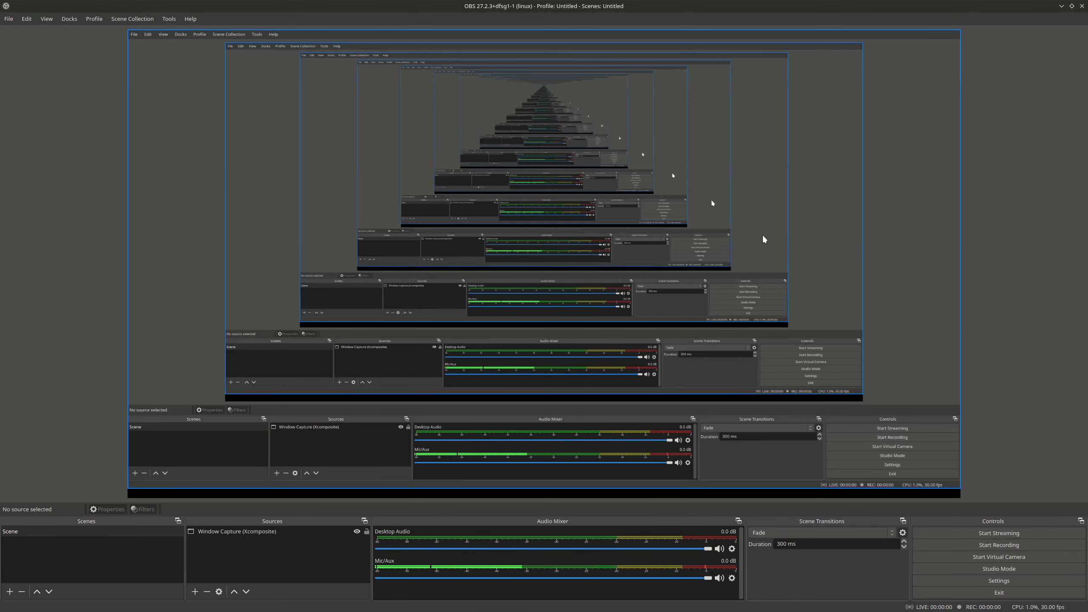
left_click(1011, 545)
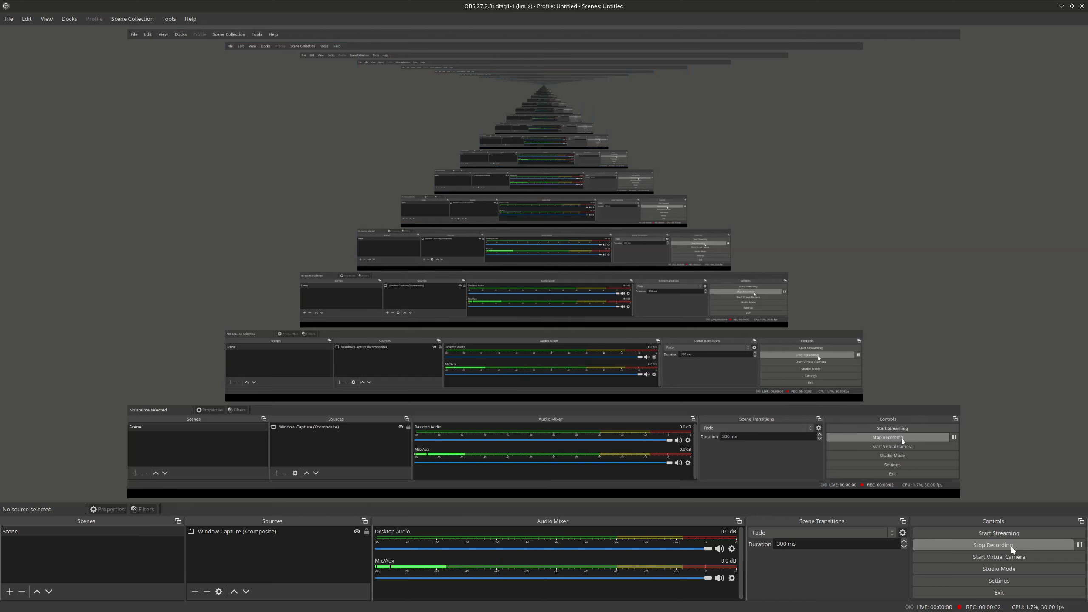
left_click(1011, 545)
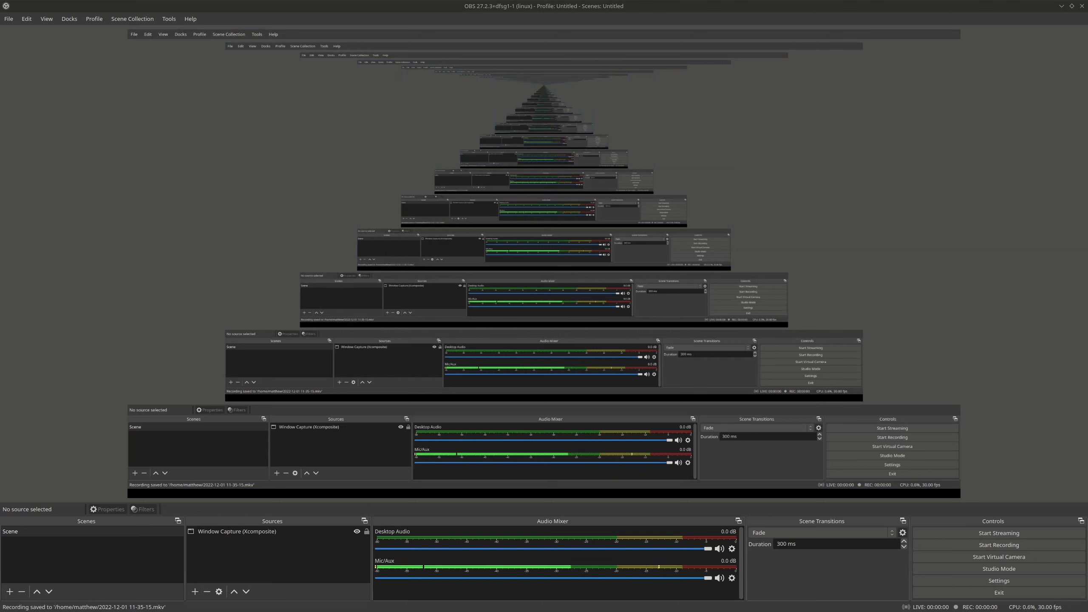
left_click_drag(511, 339, 520, 376)
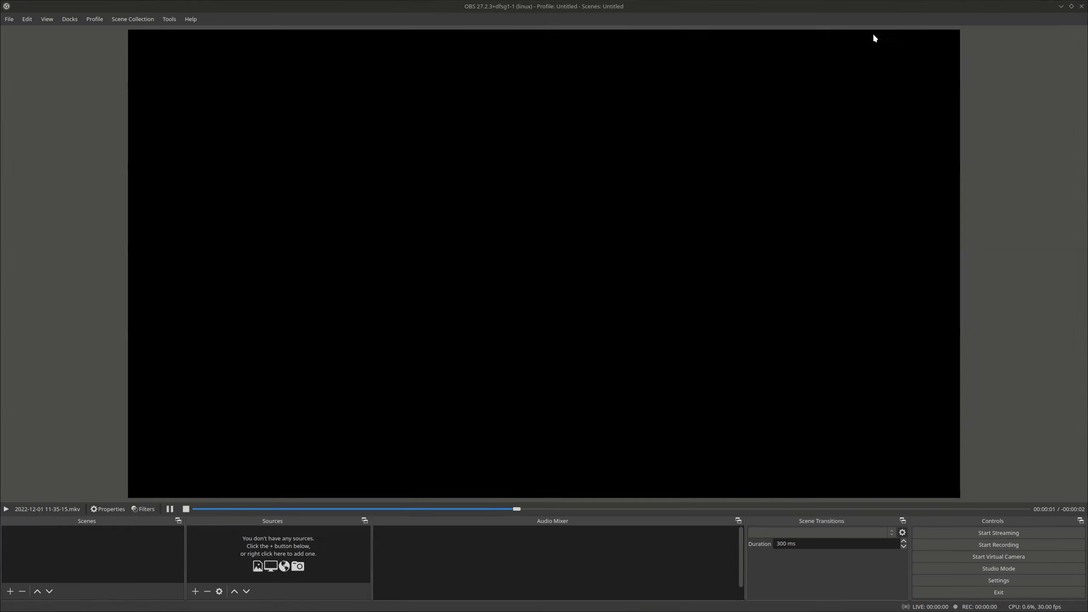